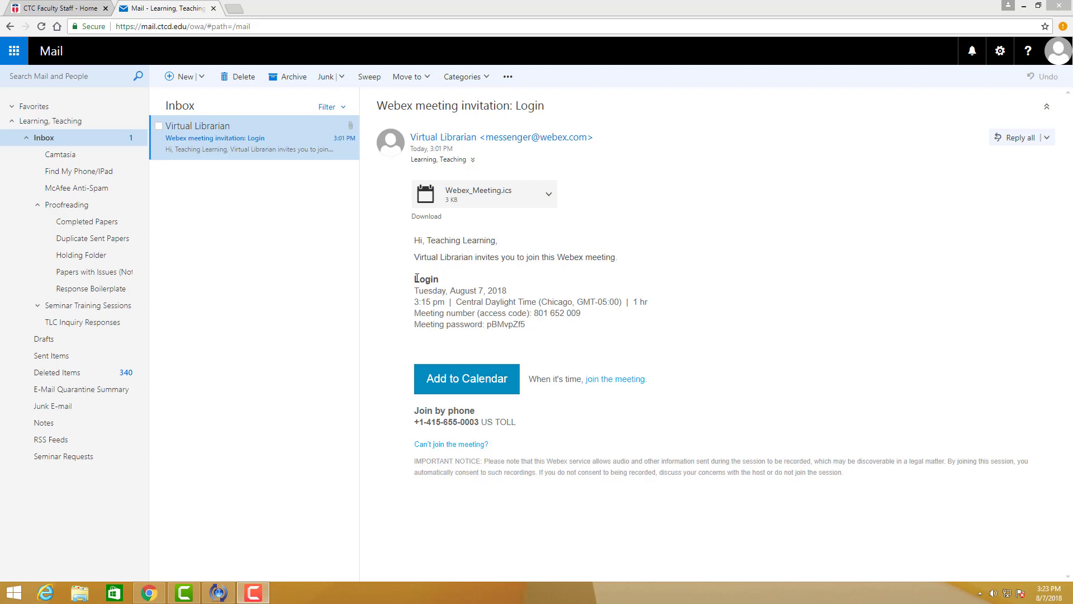
# - Highlight the invite email's meeting title, start time, meeting number, password, phone number and help text
pyautogui.moveTo(416, 278); pyautogui.dragTo(507, 291)
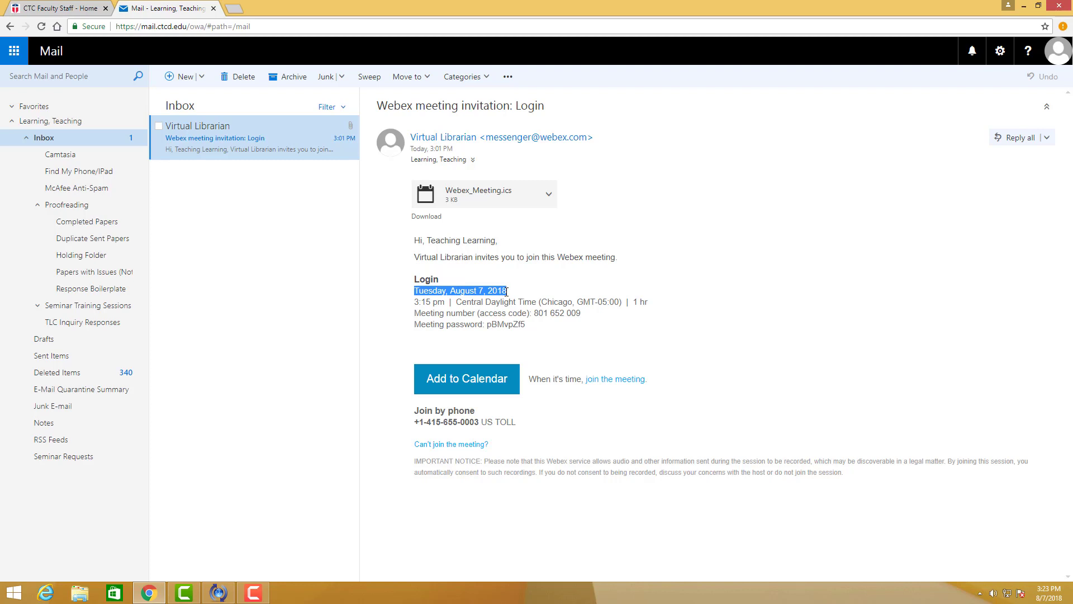
pyautogui.click(418, 301)
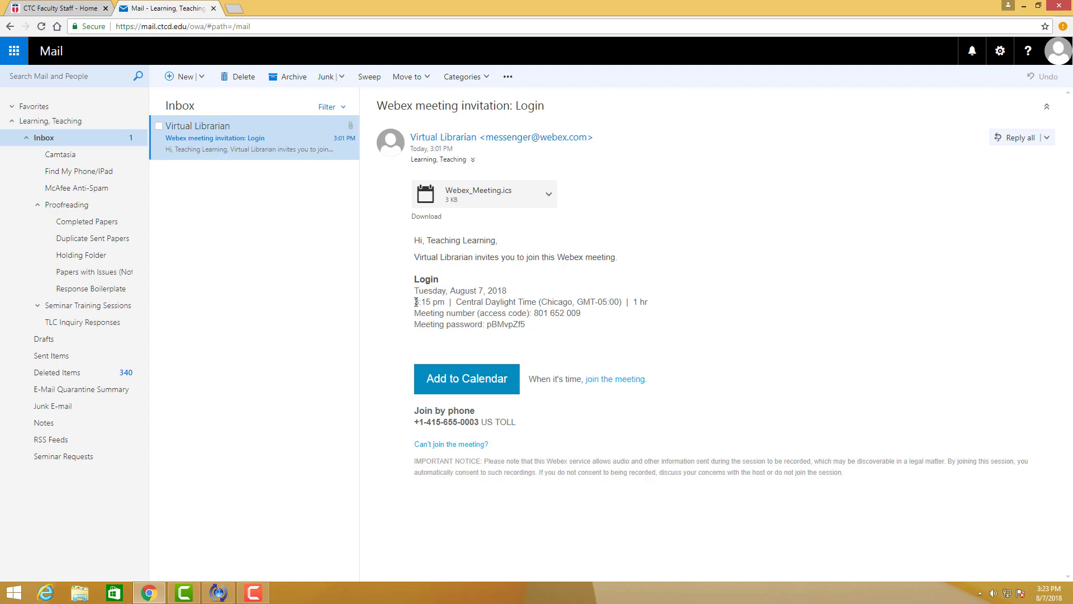
pyautogui.moveTo(415, 302); pyautogui.dragTo(575, 303)
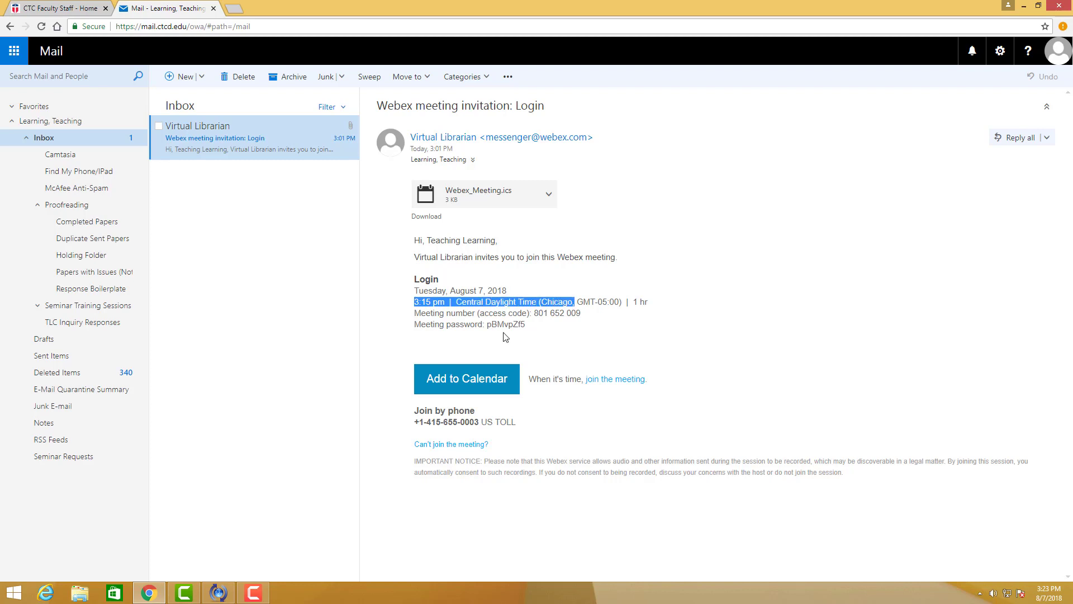
pyautogui.click(543, 340)
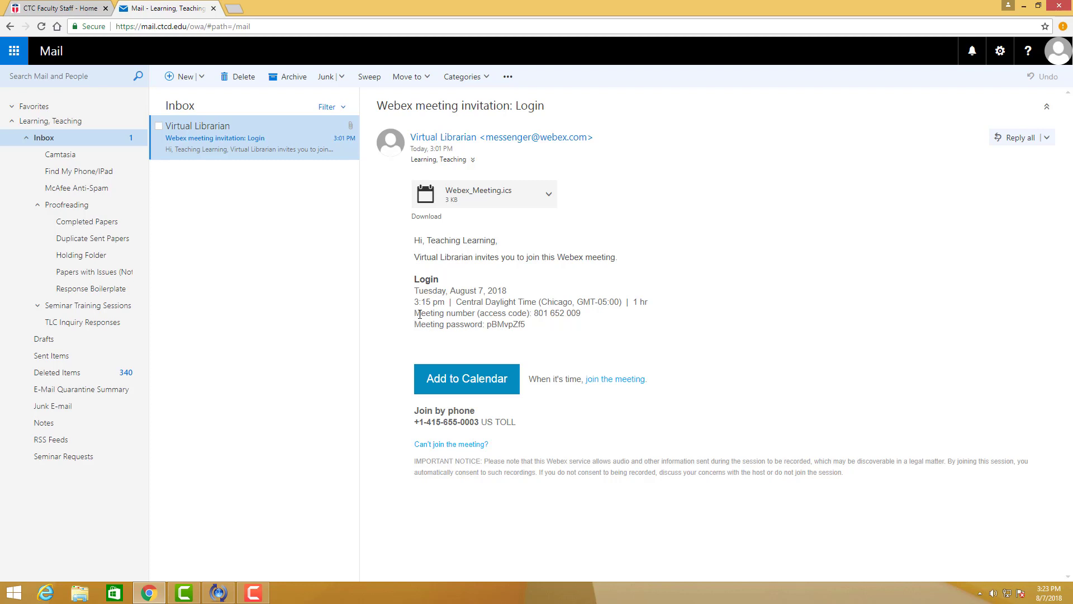
pyautogui.moveTo(420, 315); pyautogui.dragTo(585, 317)
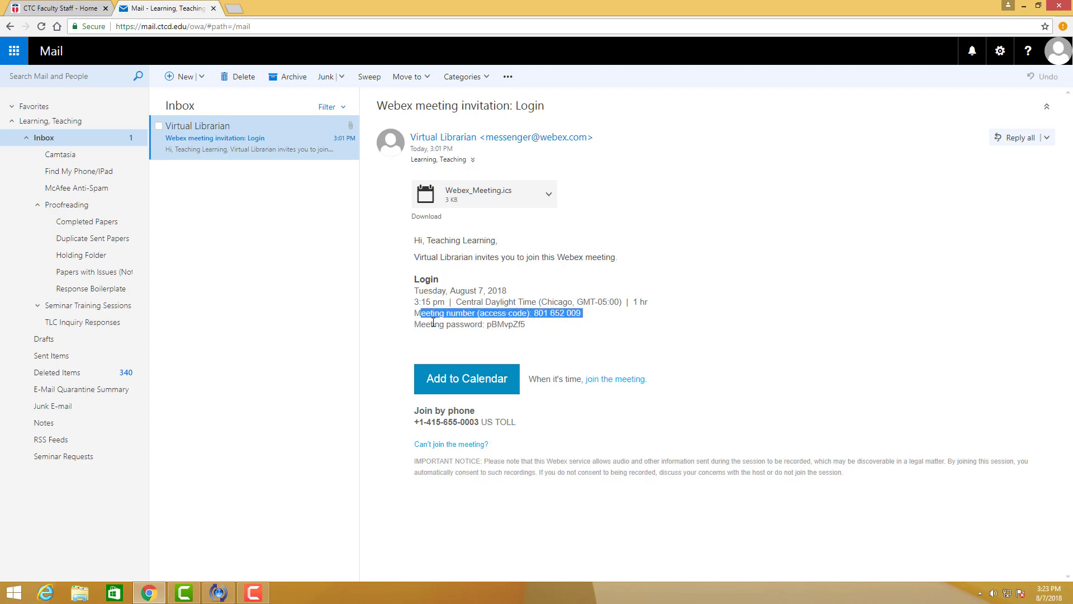
pyautogui.moveTo(415, 324); pyautogui.dragTo(529, 330)
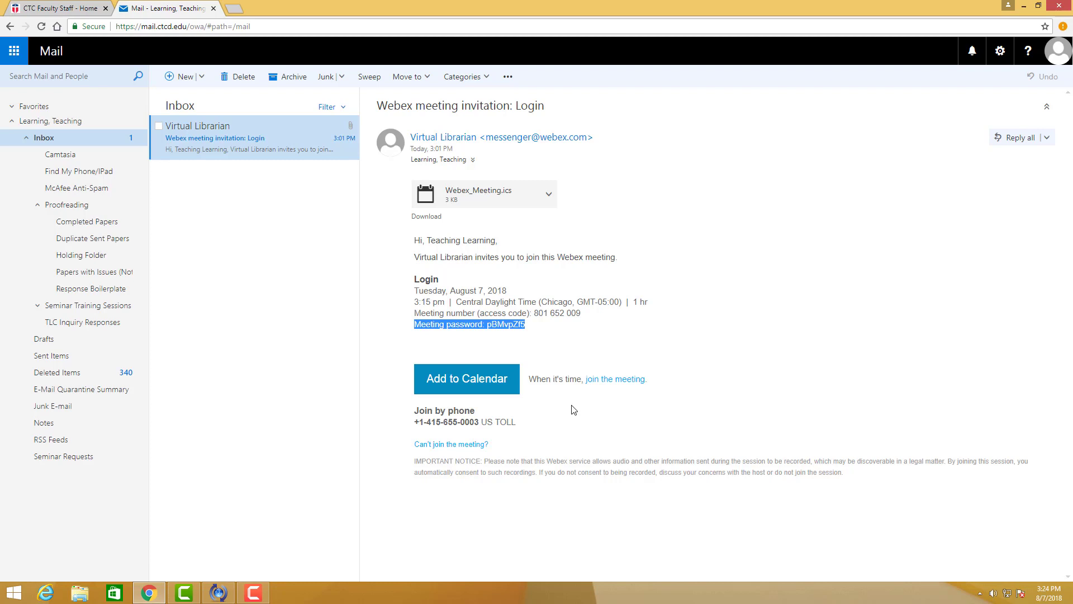
pyautogui.click(416, 413)
pyautogui.moveTo(427, 412); pyautogui.dragTo(528, 423)
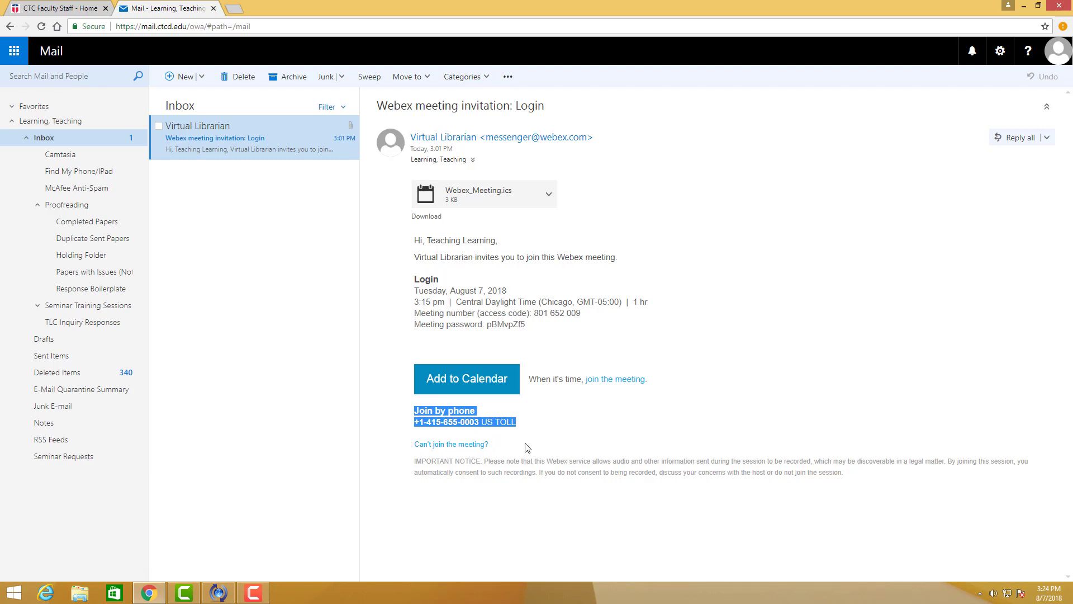
pyautogui.click(405, 448)
pyautogui.moveTo(491, 446); pyautogui.dragTo(422, 448)
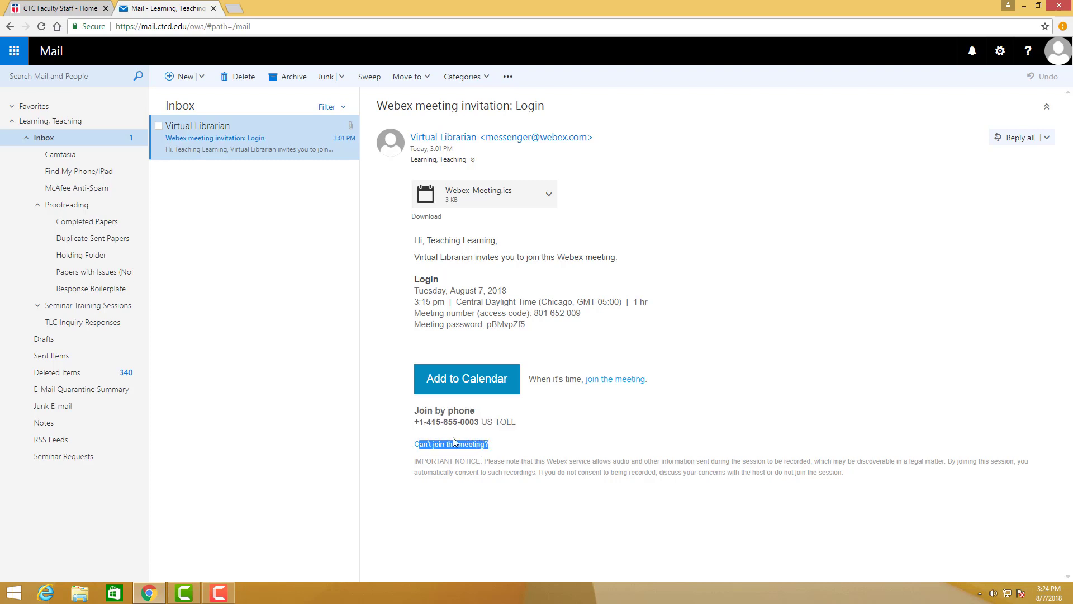
pyautogui.click(634, 406)
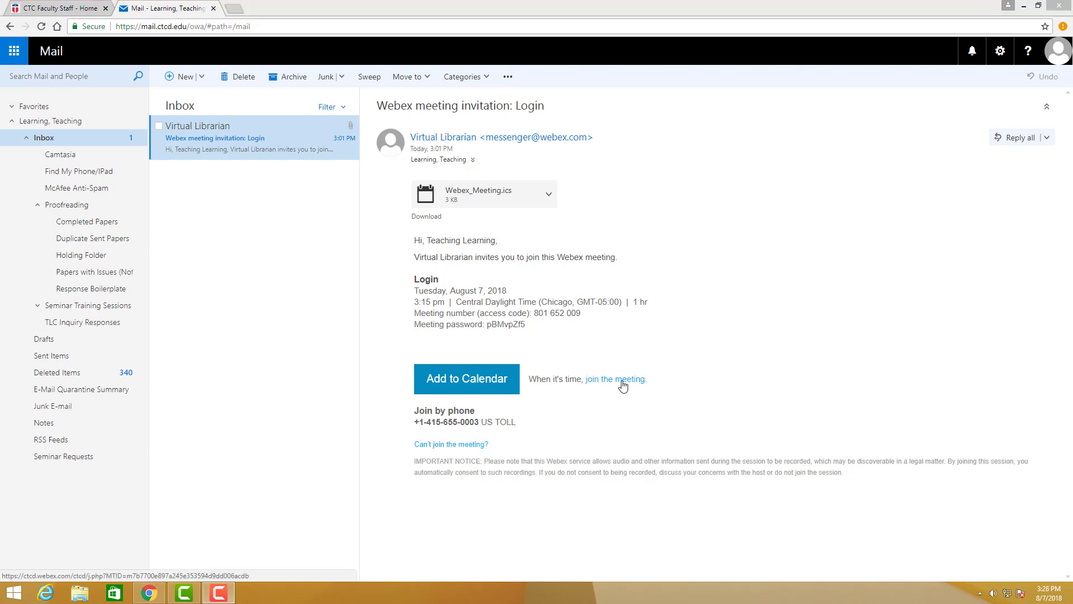
# - On the meeting's web join page, enter a display name and e-mail address, then join
pyautogui.click(622, 386)
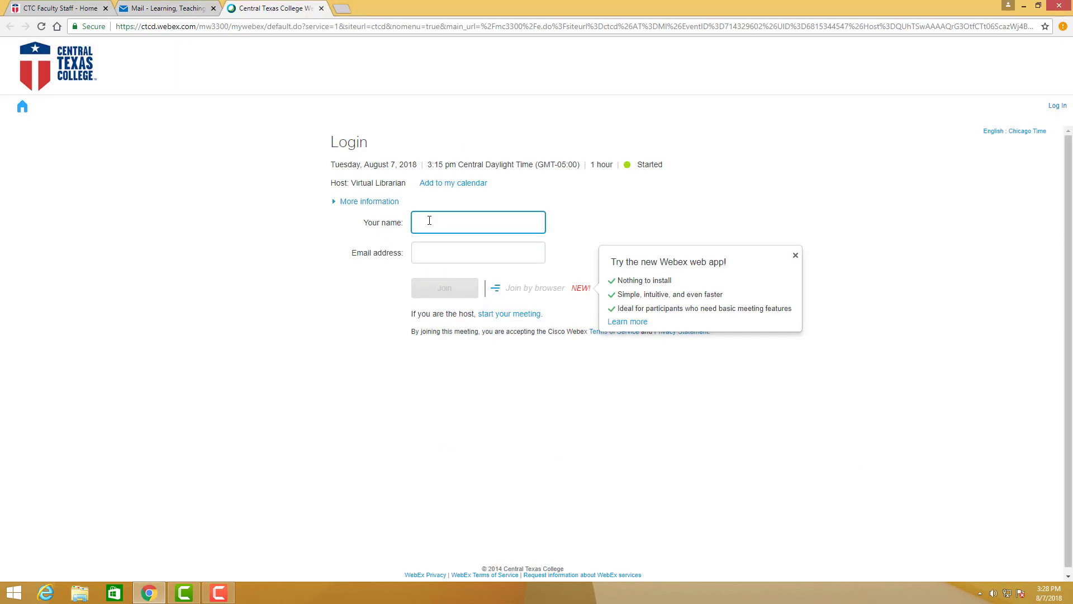
pyautogui.press('Tab')
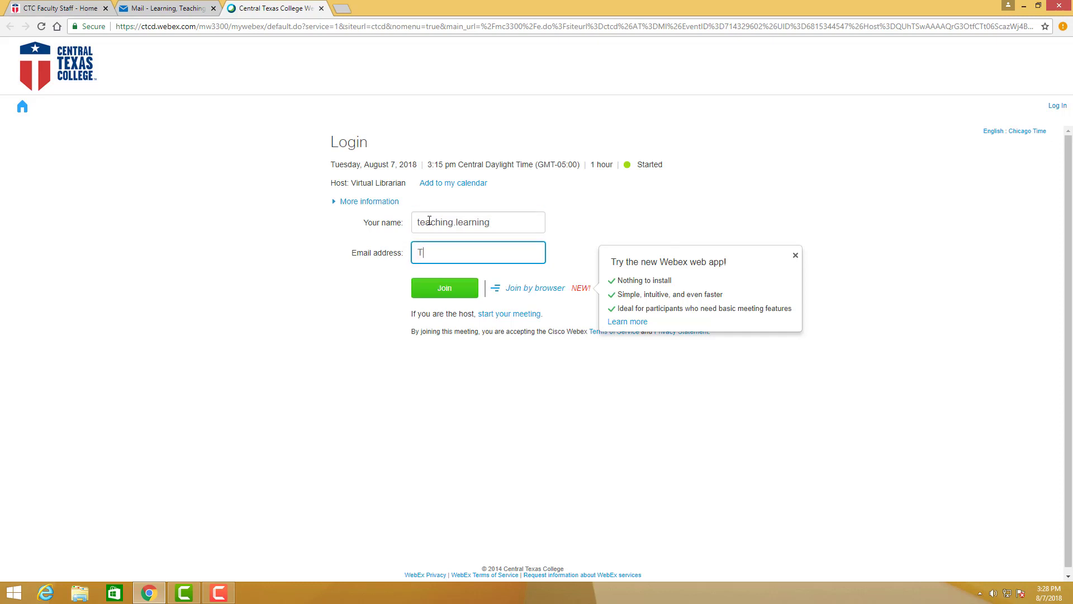
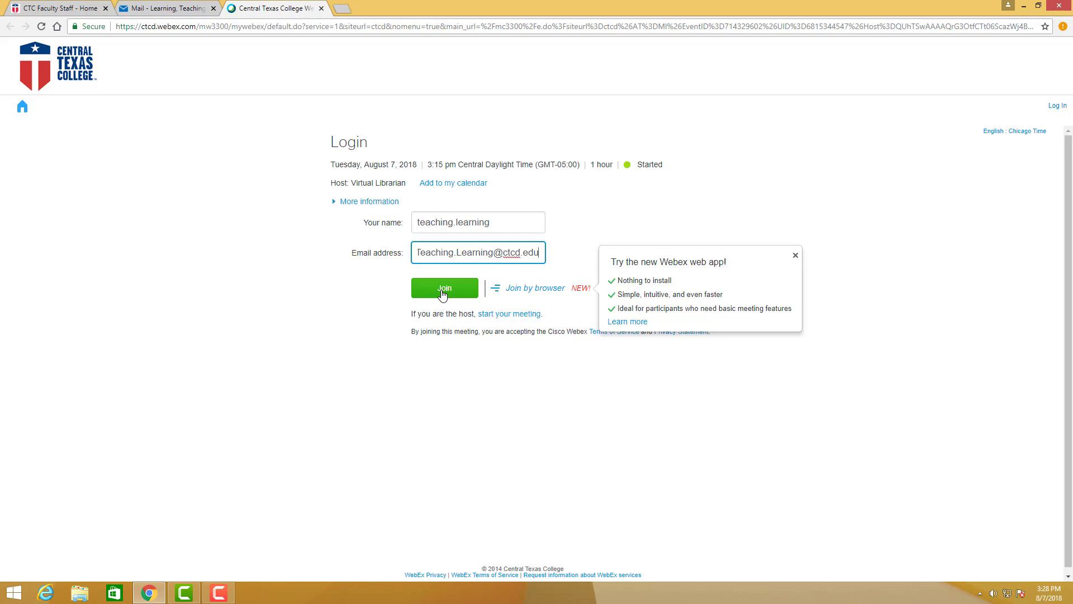
pyautogui.click(443, 290)
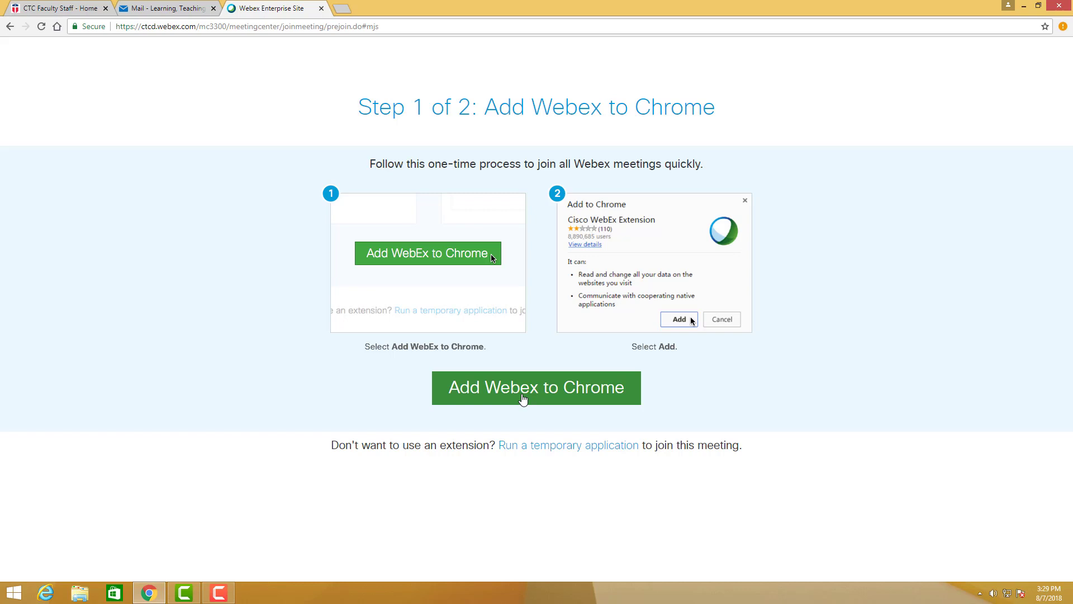
# - Install the Webex Chrome extension and run the downloaded Cisco_WebEx_Add-on to open the meeting
pyautogui.click(523, 399)
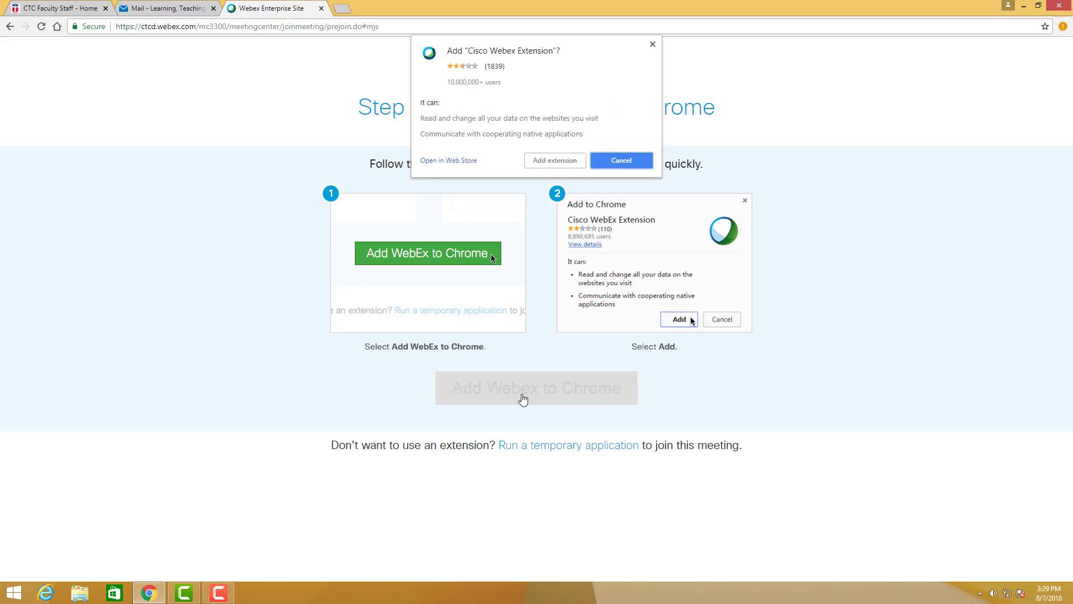
pyautogui.click(558, 162)
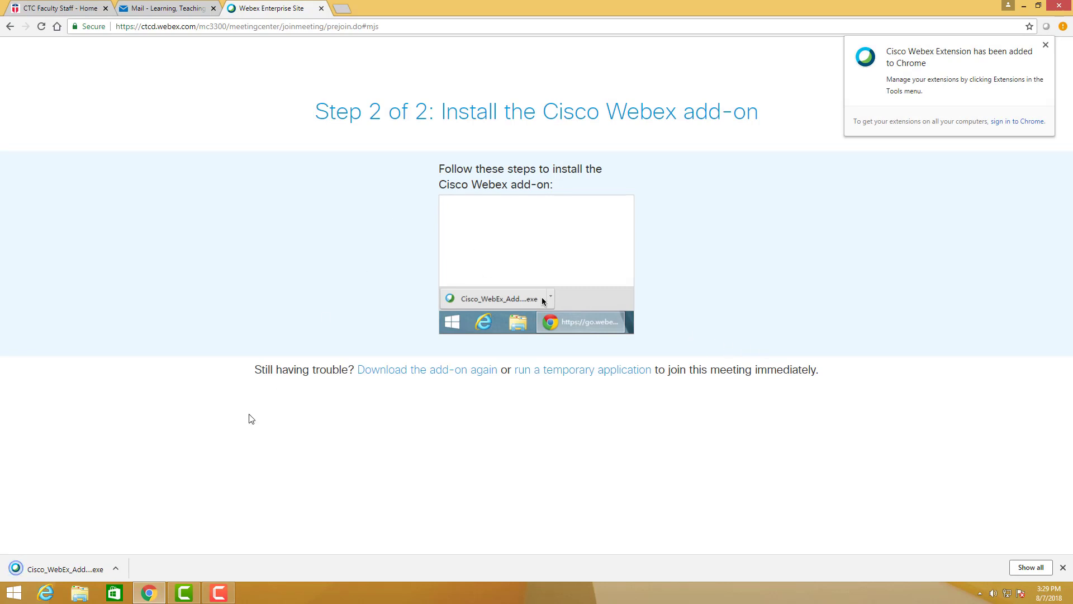
pyautogui.click(46, 574)
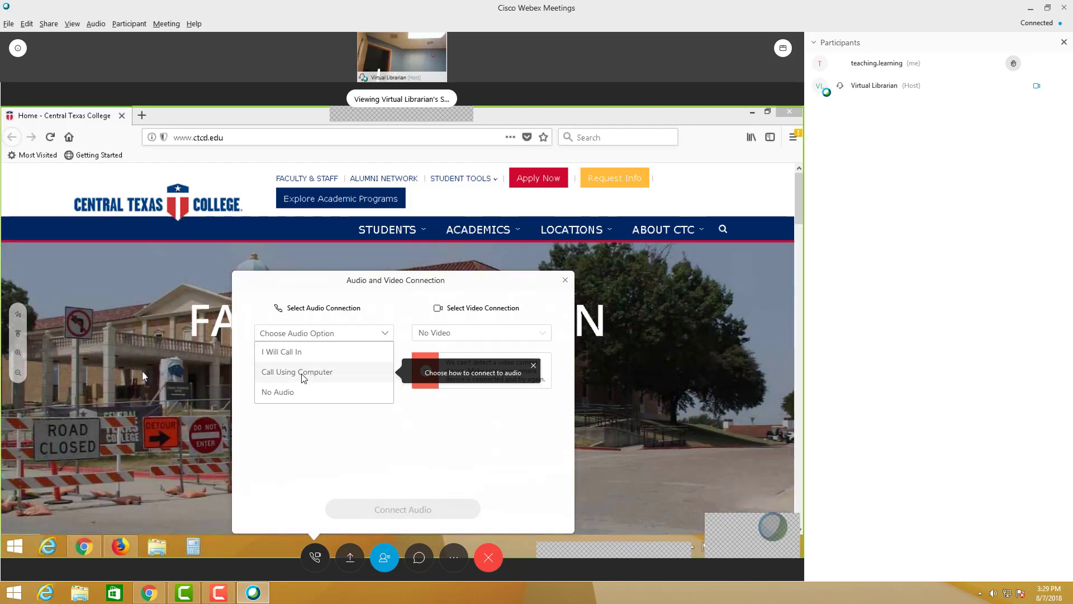
# - Connect audio with Call Using Computer, then mute and unmute the microphone to test it
pyautogui.click(302, 374)
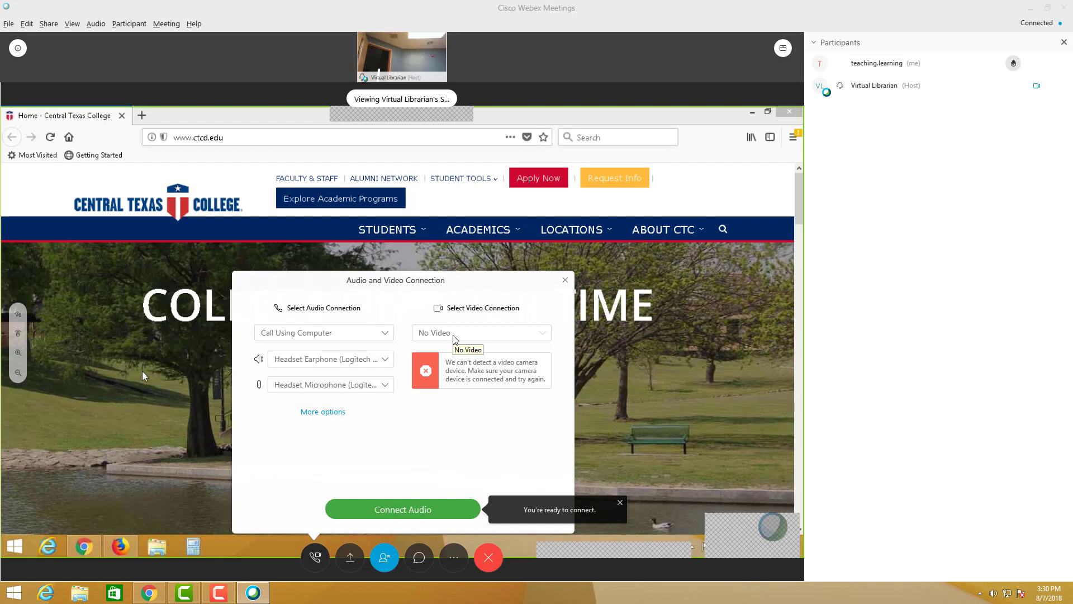
pyautogui.click(405, 507)
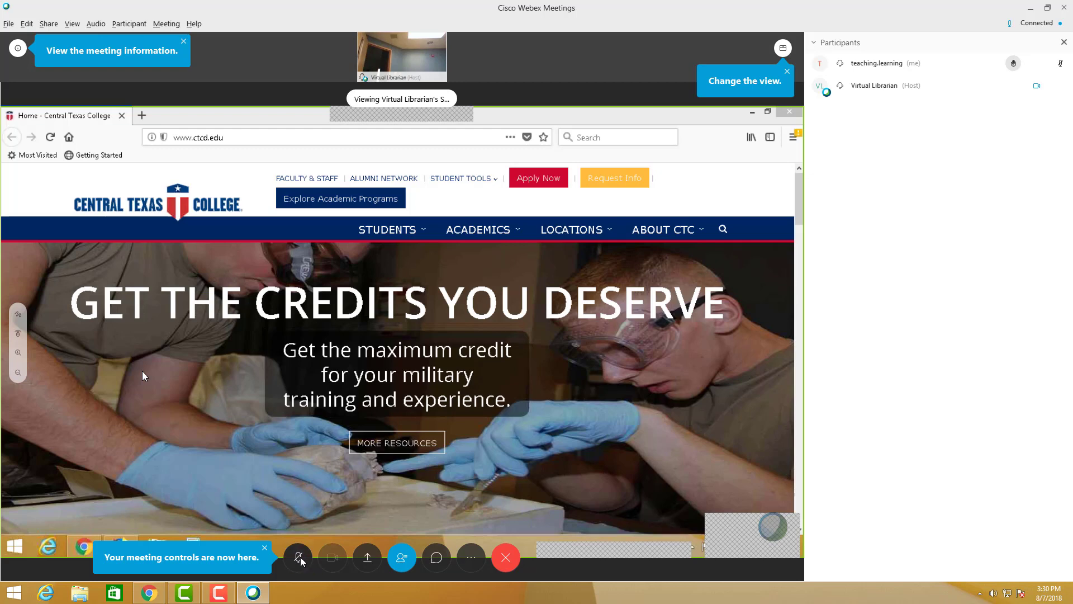
pyautogui.click(299, 557)
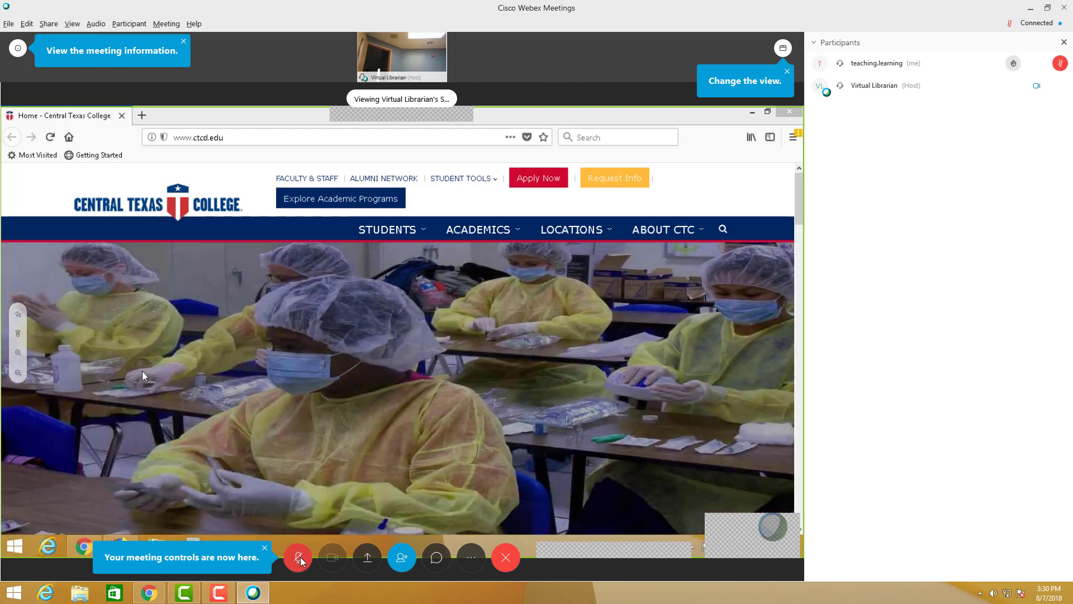
pyautogui.click(299, 557)
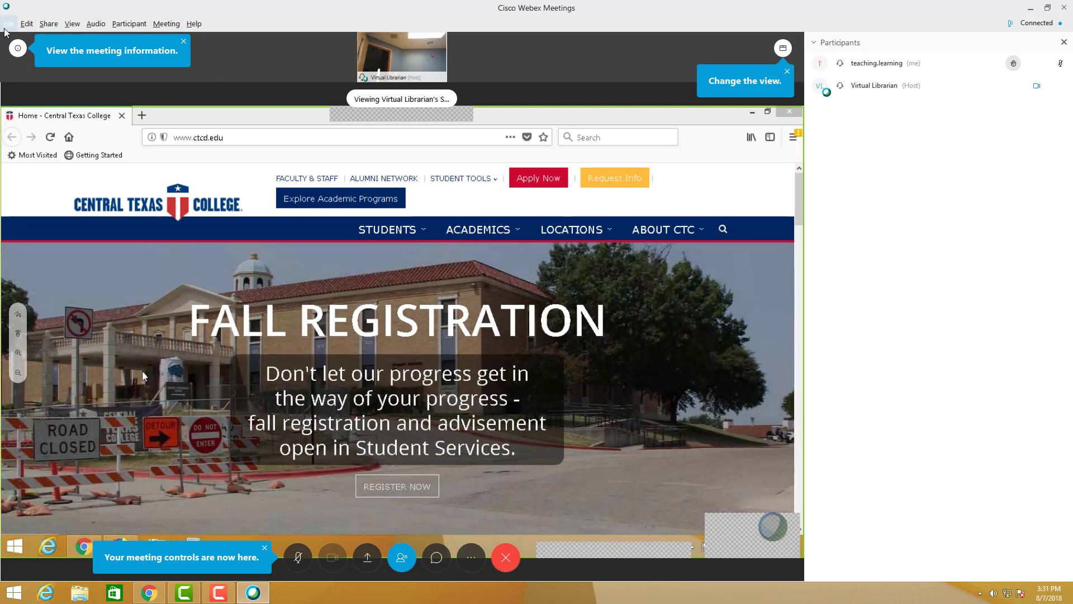
pyautogui.click(8, 24)
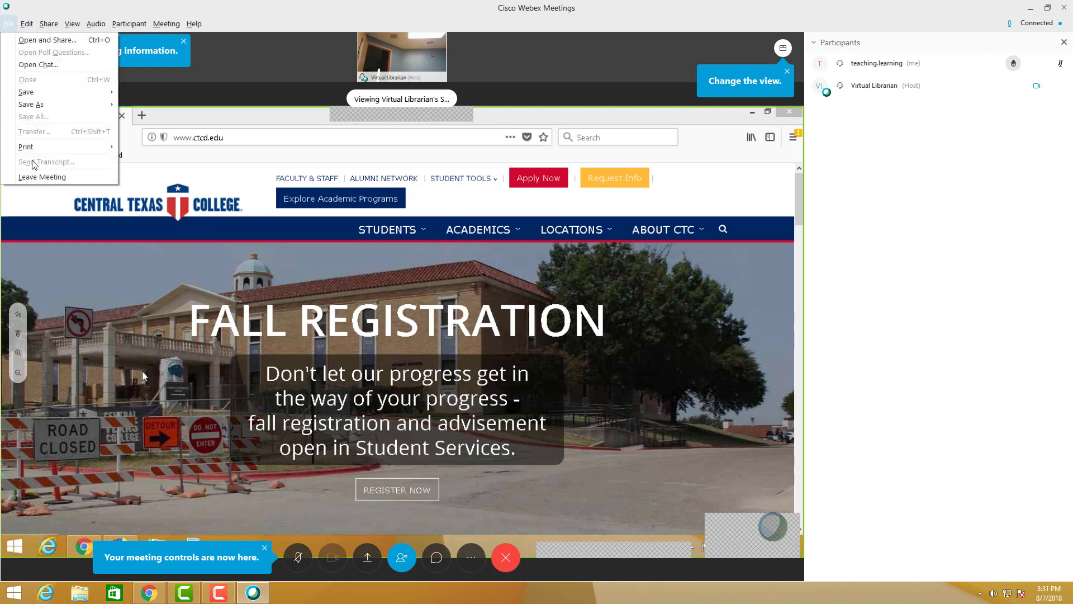
pyautogui.moveTo(98, 26)
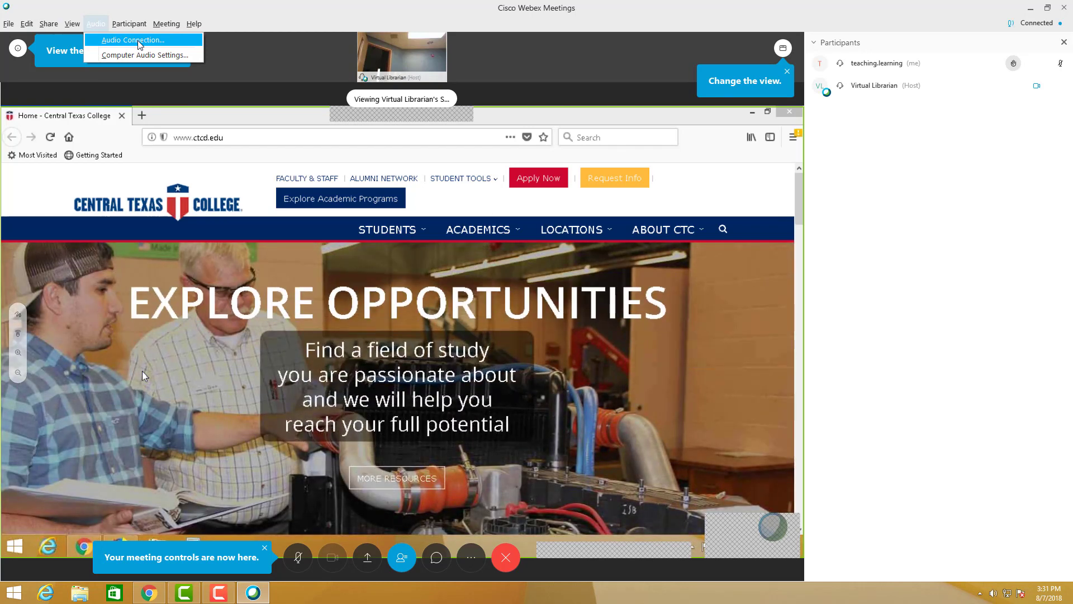
pyautogui.click(140, 40)
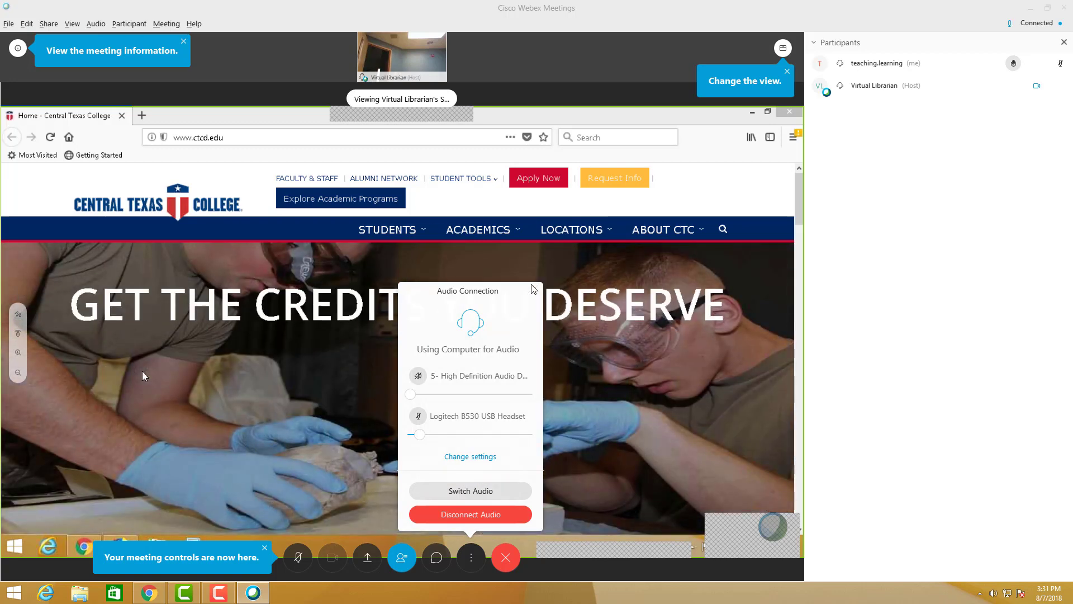
pyautogui.click(531, 287)
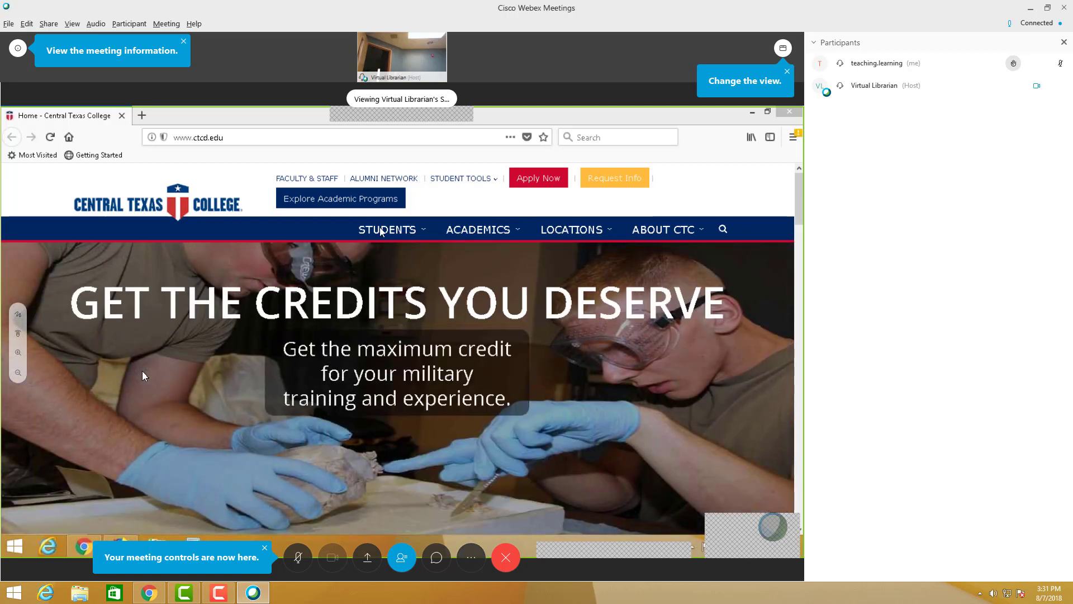
pyautogui.click(95, 24)
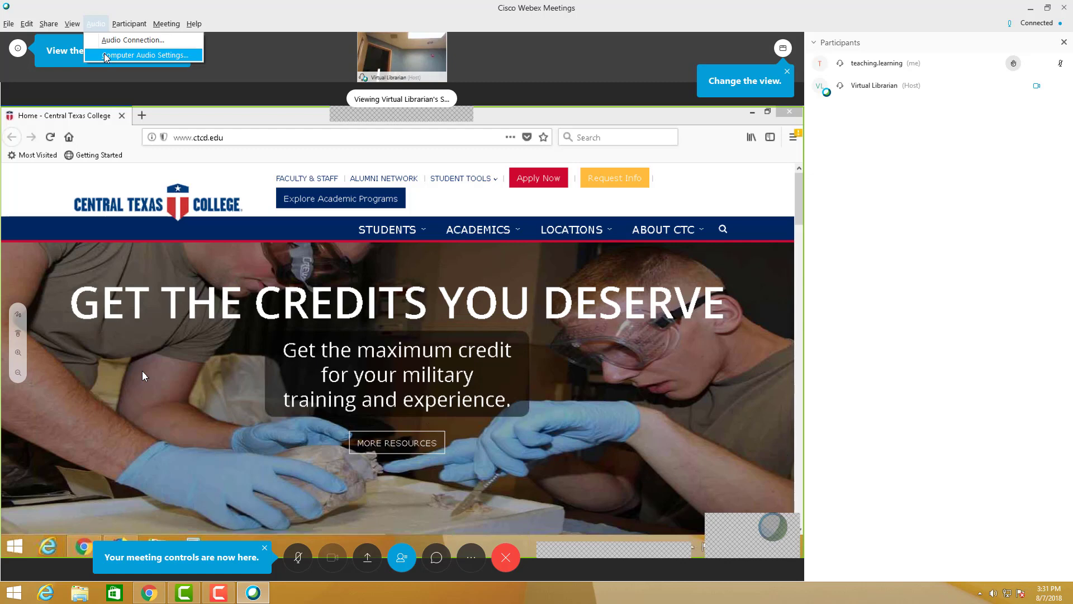
pyautogui.click(104, 52)
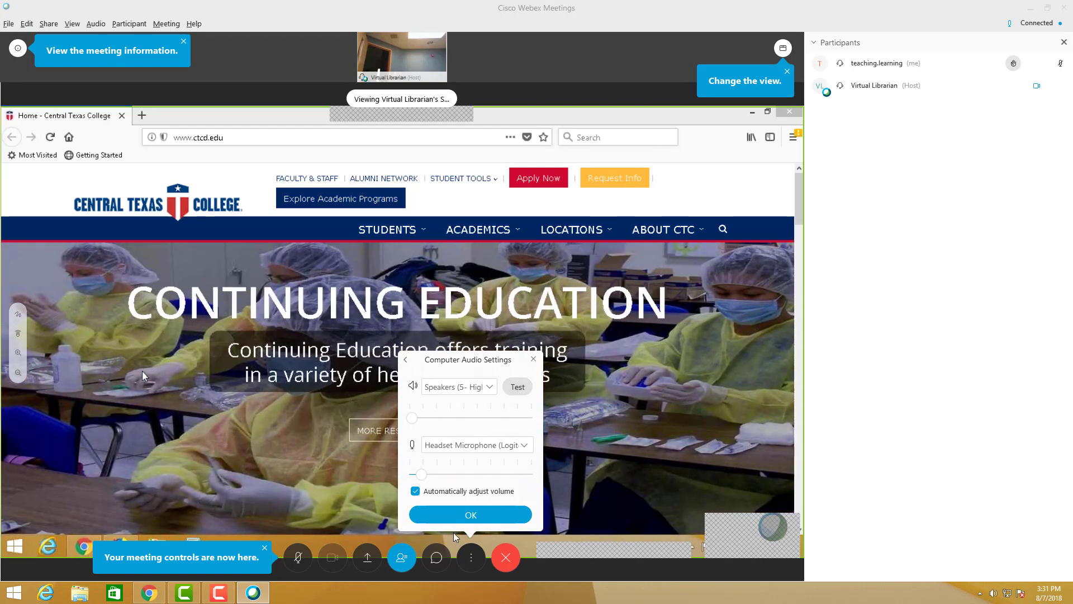
pyautogui.click(471, 515)
pyautogui.hotkey('alt', 'h')
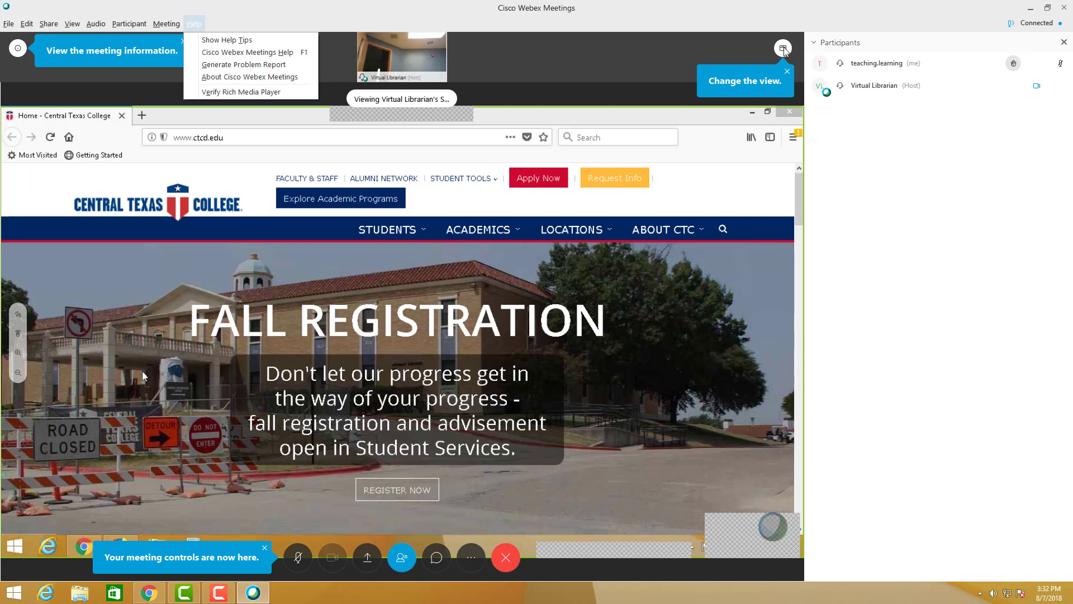
# - Change the meeting layout to side-by-side view, then to floating panel view
pyautogui.click(783, 49)
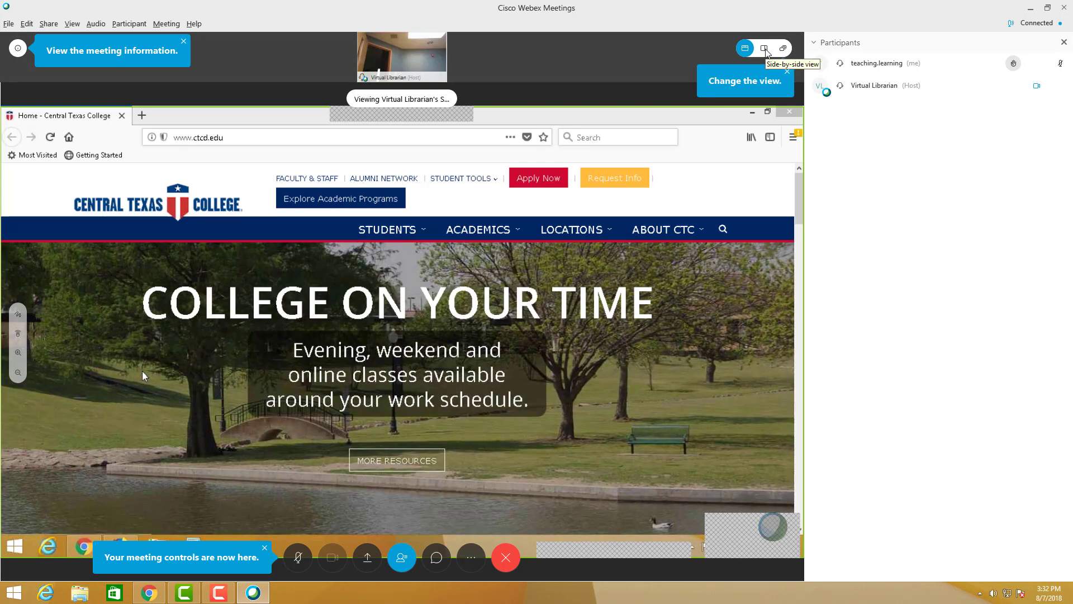
pyautogui.click(764, 49)
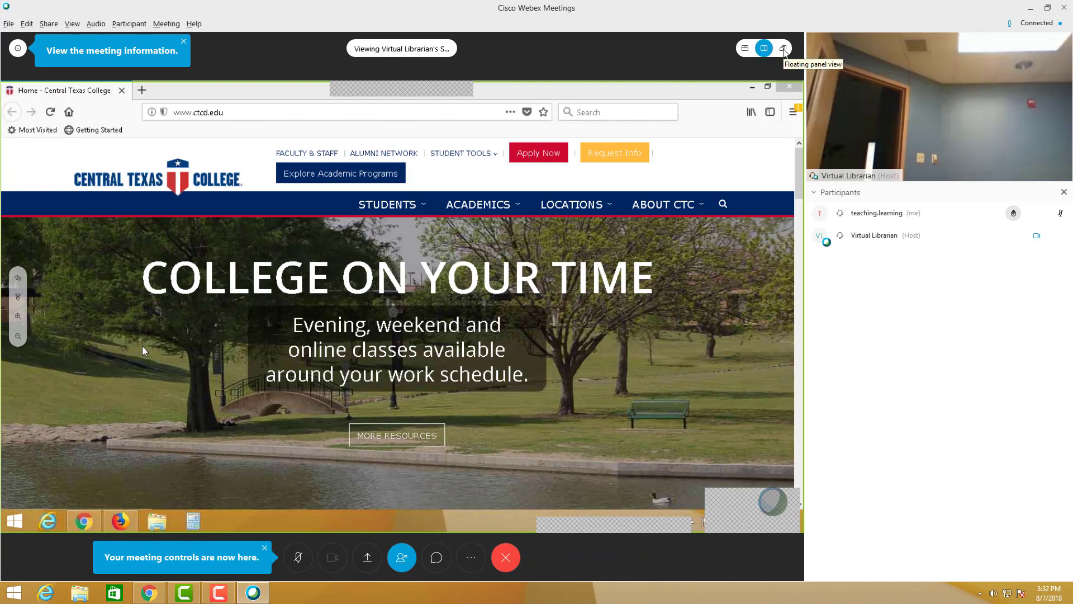
pyautogui.click(783, 49)
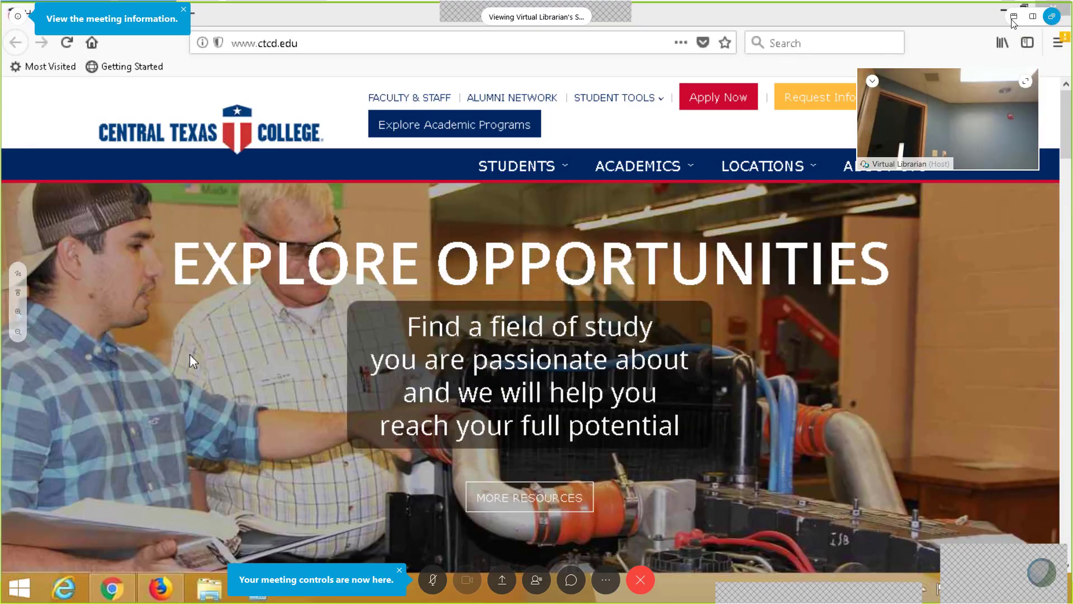